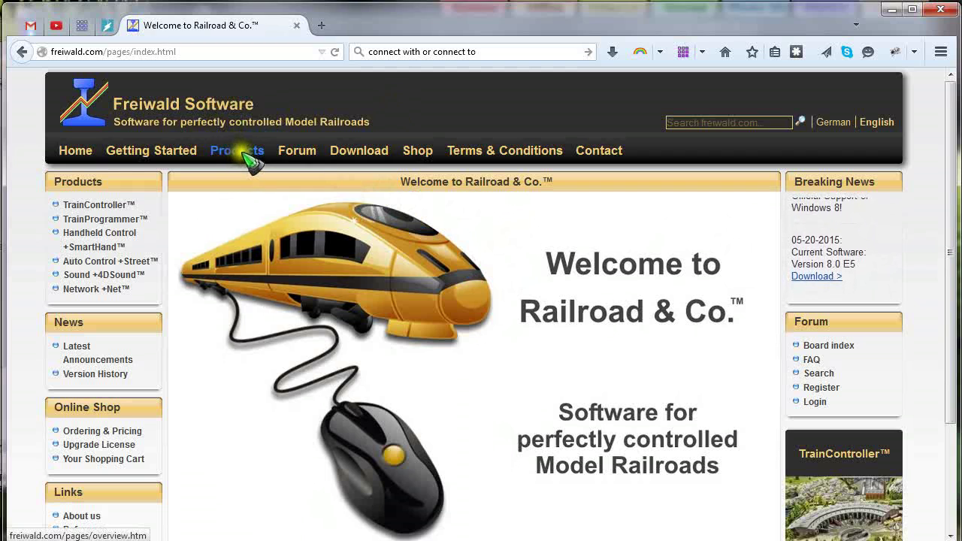
Go from Products to the Model Railroad Computer Control page and scroll to its Bronze, Silver and Gold variants.
click(239, 150)
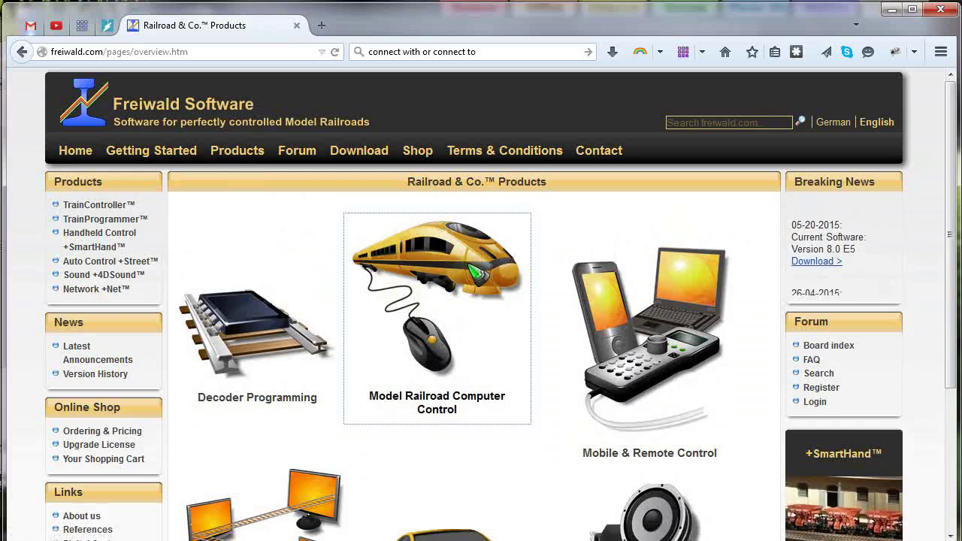
click(502, 297)
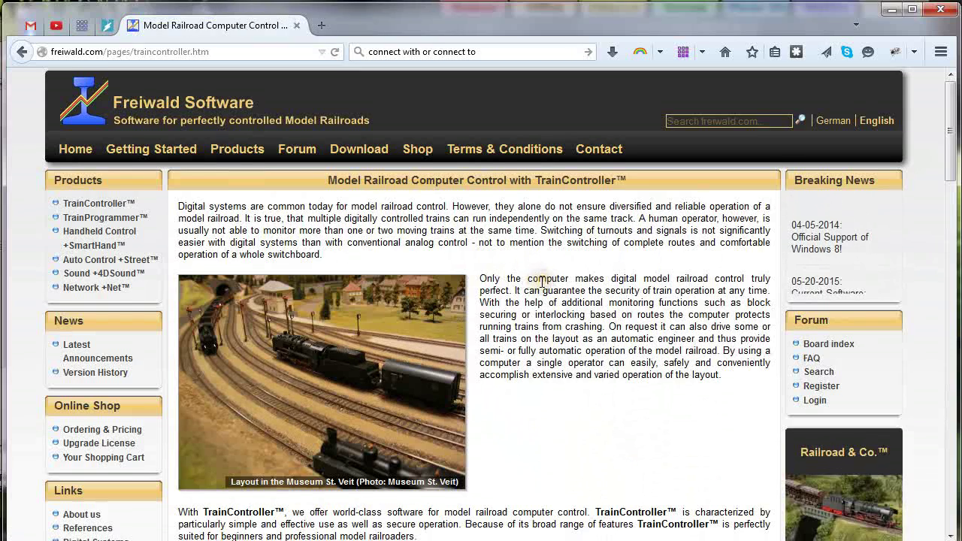
scroll(541, 282, down, 8)
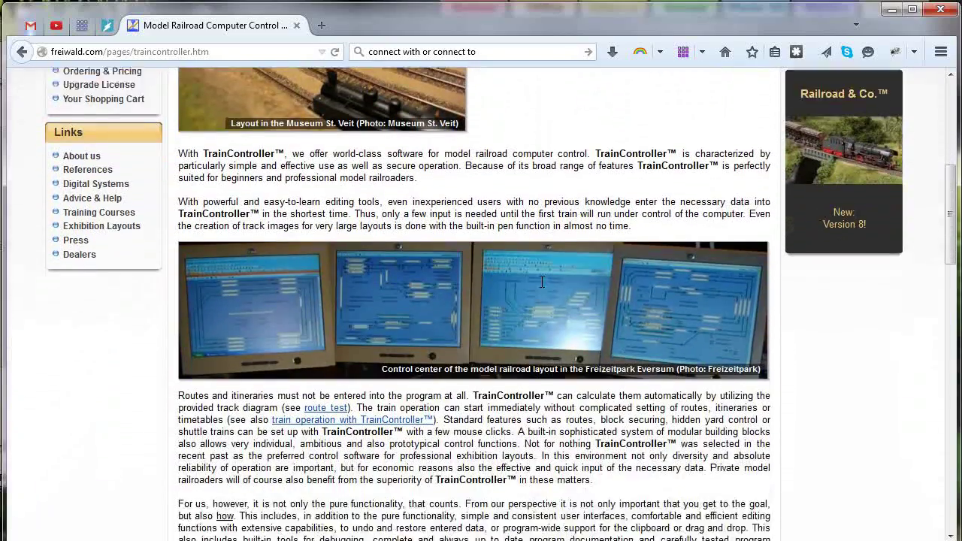
scroll(541, 282, down, 6)
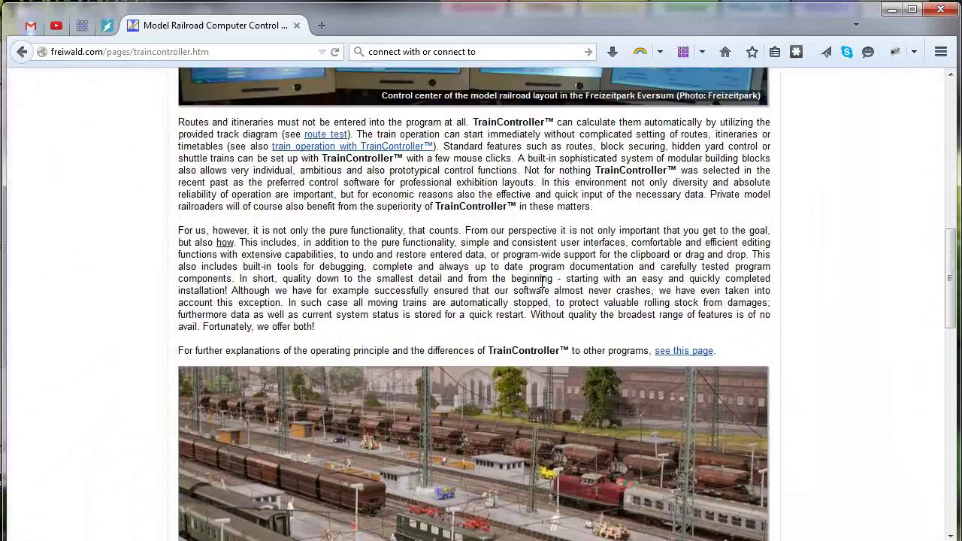
scroll(541, 282, down, 8)
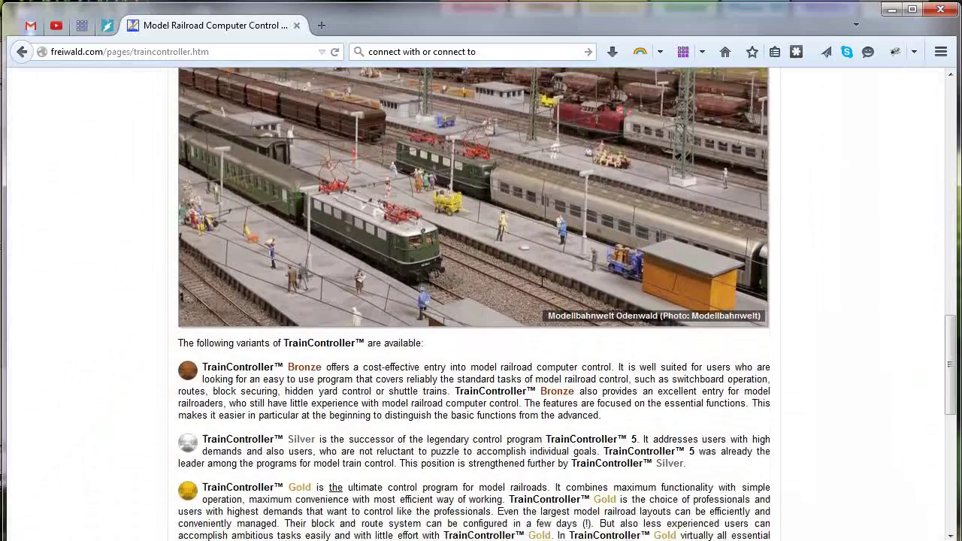
scroll(542, 282, down, 5)
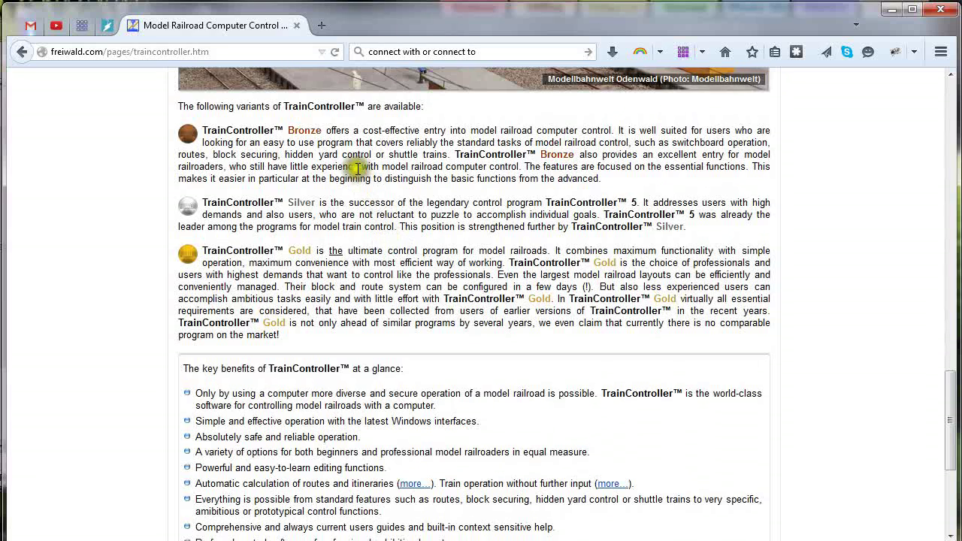
Open the TrainController Bronze page and expand its feature comparison with the Silver and Gold editions.
click(304, 131)
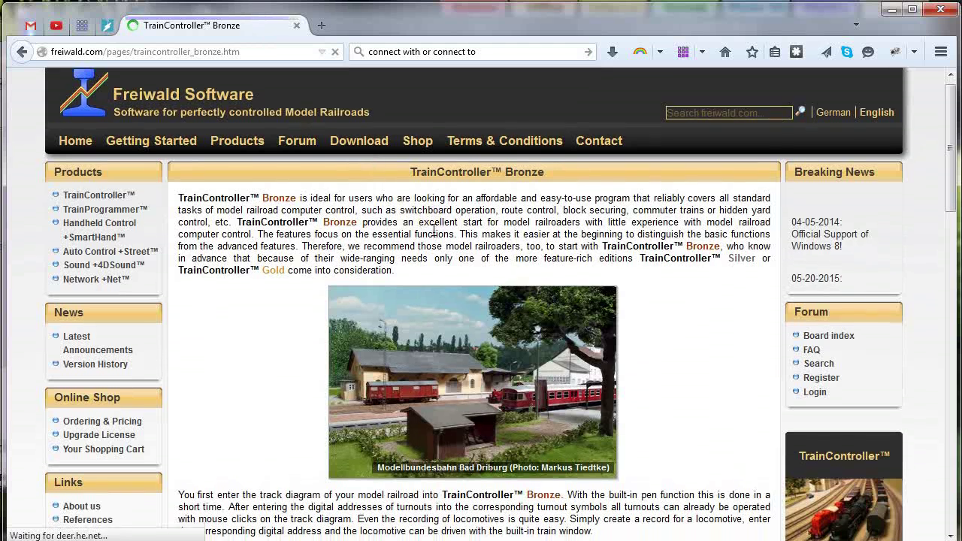
scroll(436, 225, down, 5)
scroll(433, 228, down, 10)
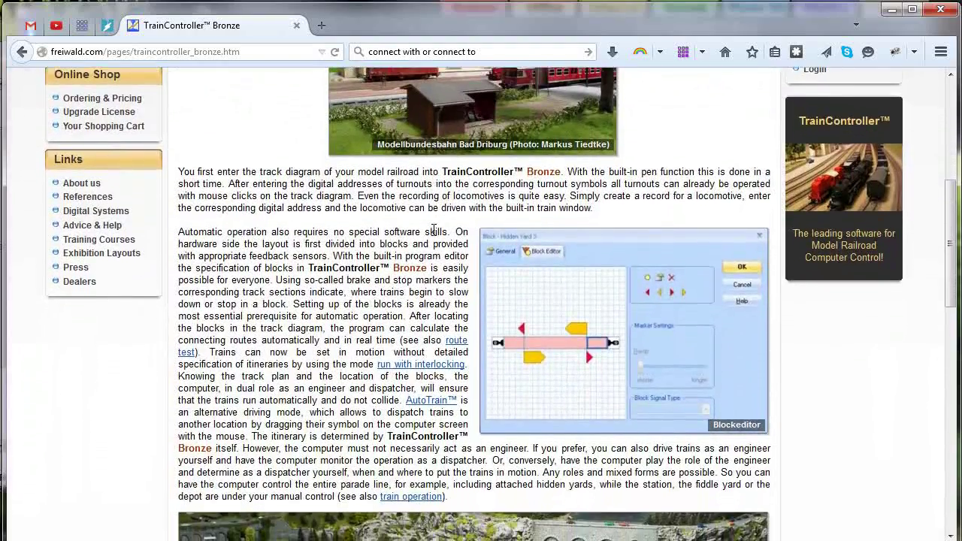
scroll(433, 227, down, 6)
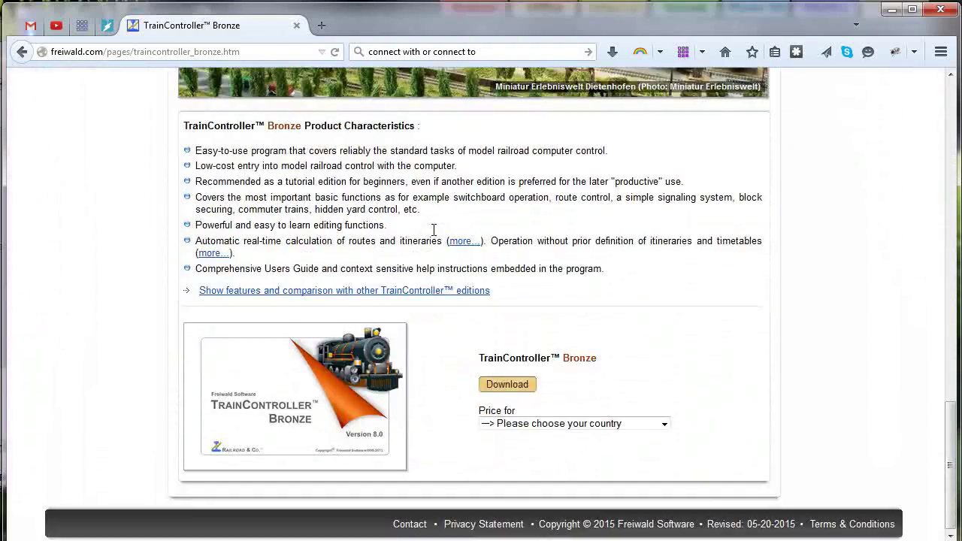
click(316, 291)
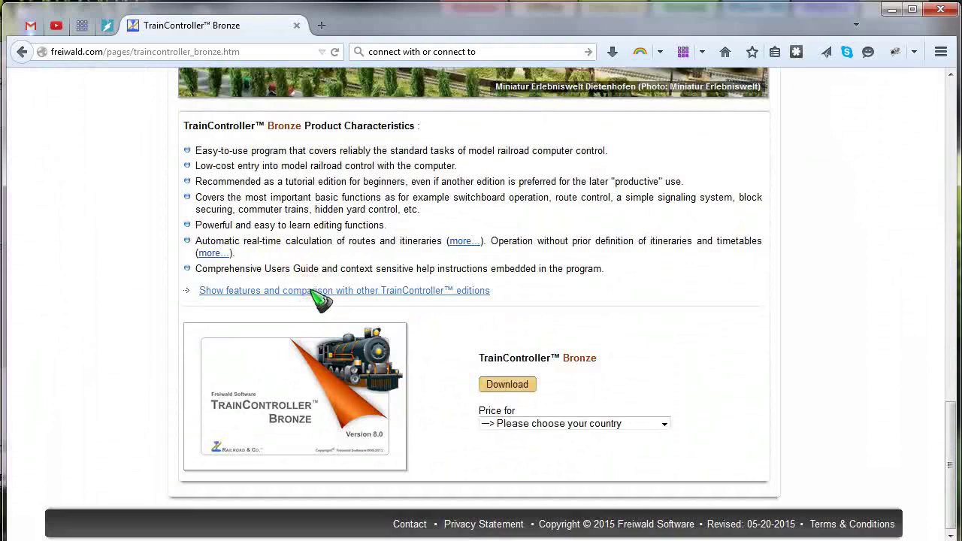
scroll(320, 299, down, 10)
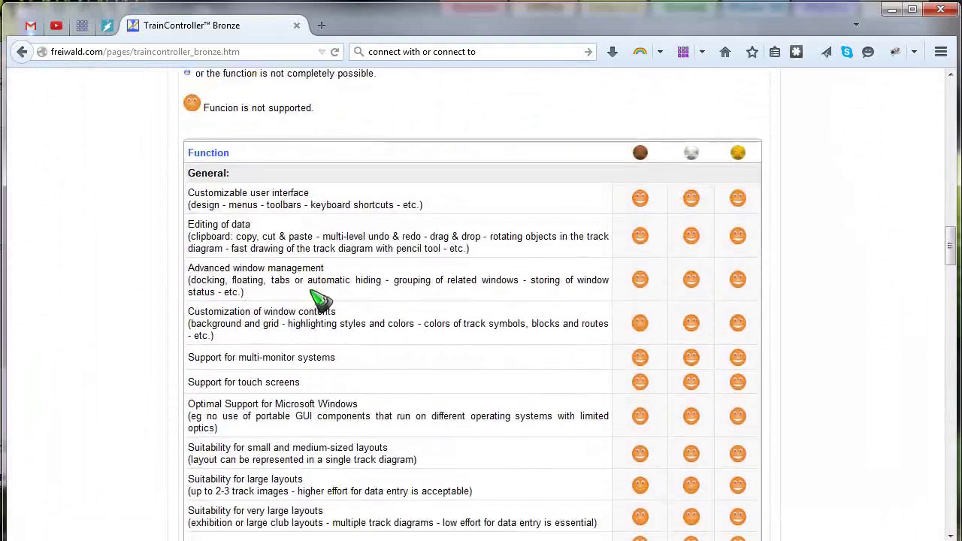
scroll(320, 299, up, 1)
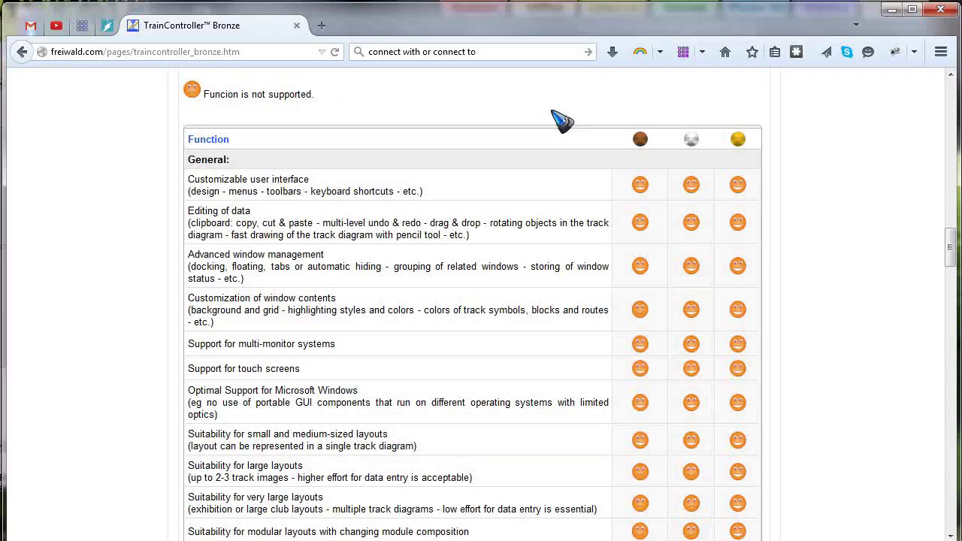
scroll(461, 163, up, 15)
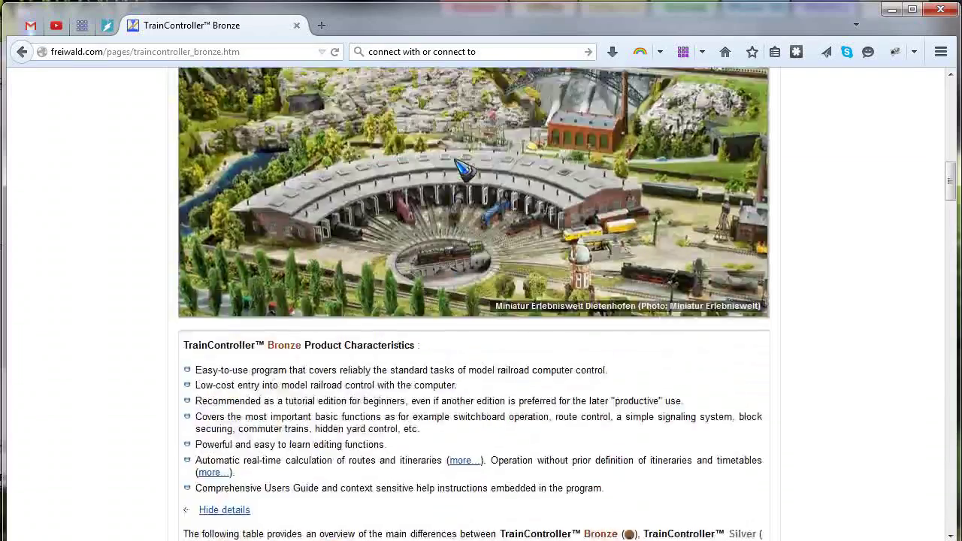
scroll(462, 163, up, 8)
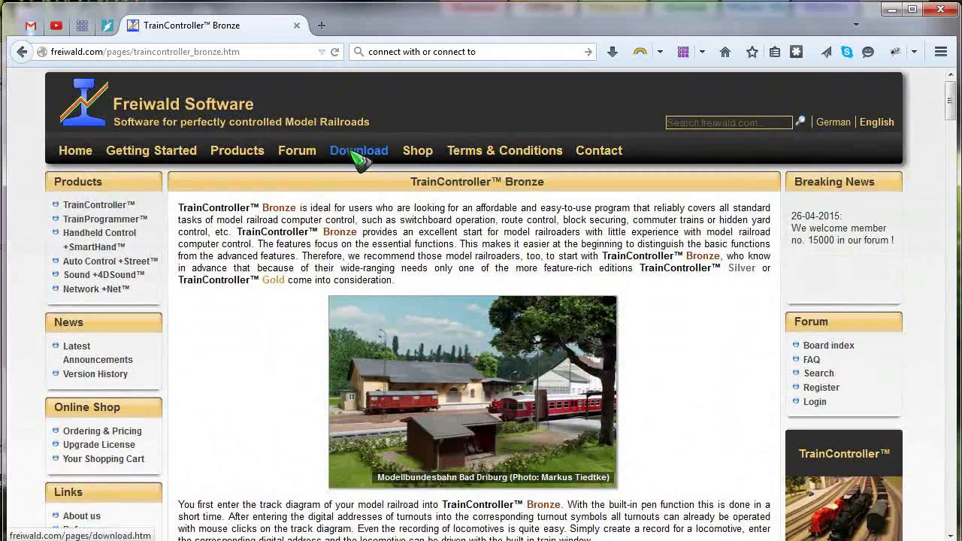
Go to the Download page and scroll to the TrainController Version 8.0 installation programs.
click(351, 149)
scroll(420, 197, down, 2)
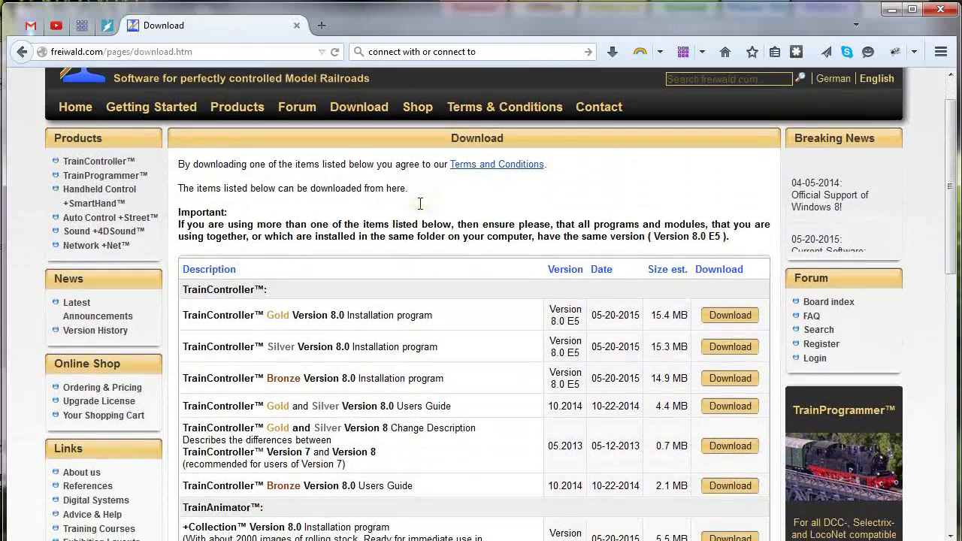
scroll(419, 203, down, 2)
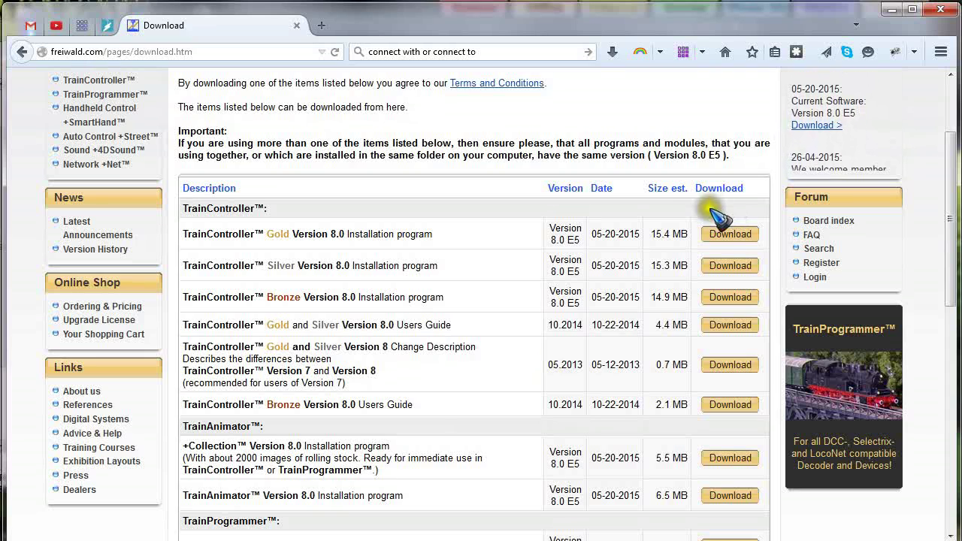
Save the TrainController Gold Version 8.0 installer setup.exe and check it in the downloads list.
click(731, 234)
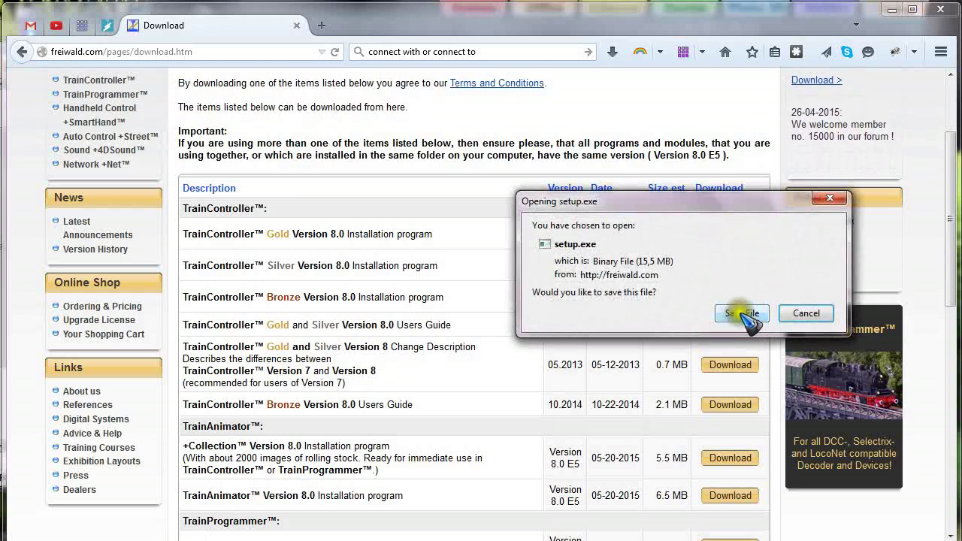
click(745, 315)
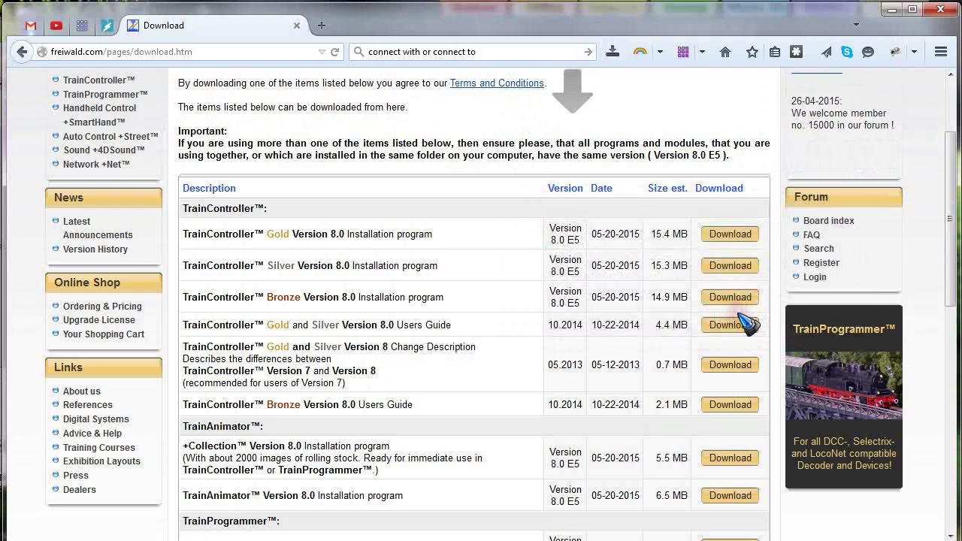
click(612, 51)
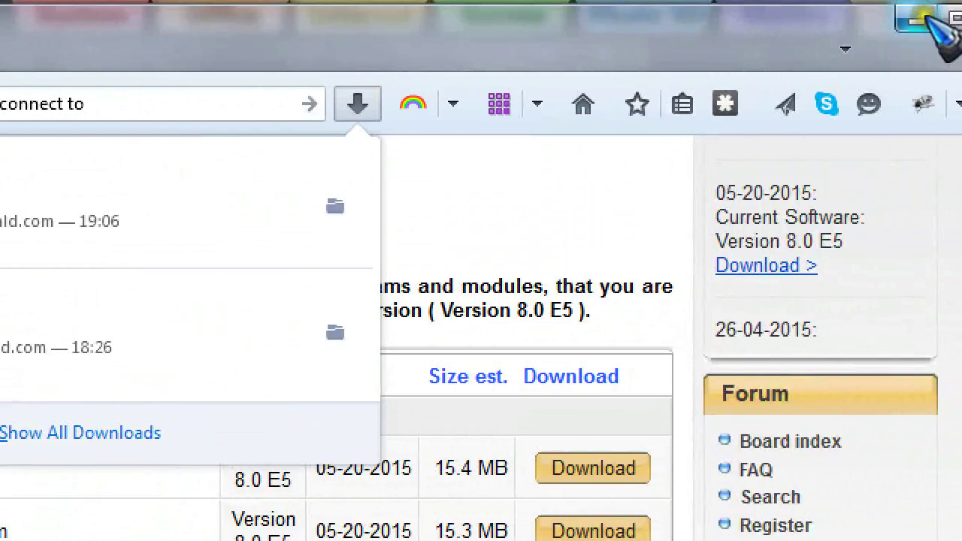
Show setup.exe in D:\Temp in FreeCommander, run it and confirm the security warning.
click(919, 21)
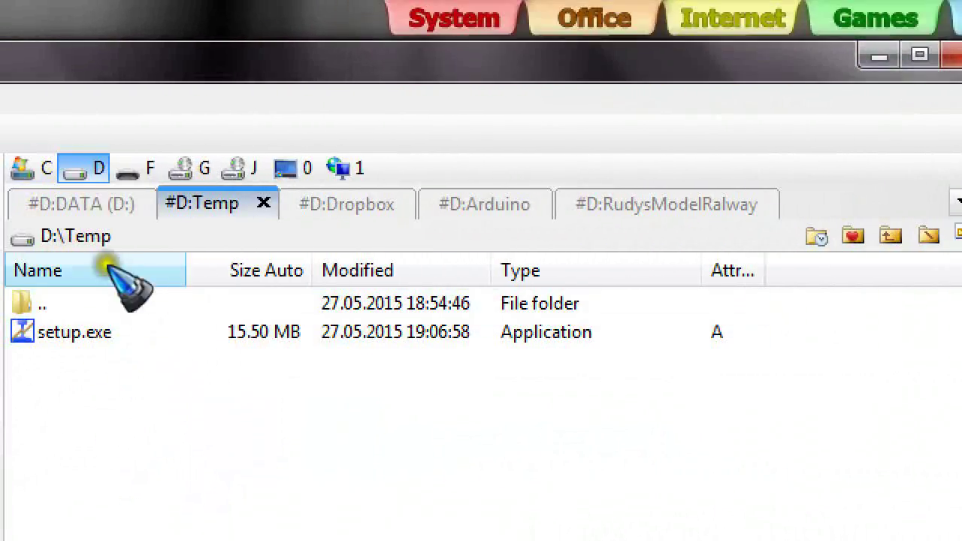
double_click(109, 331)
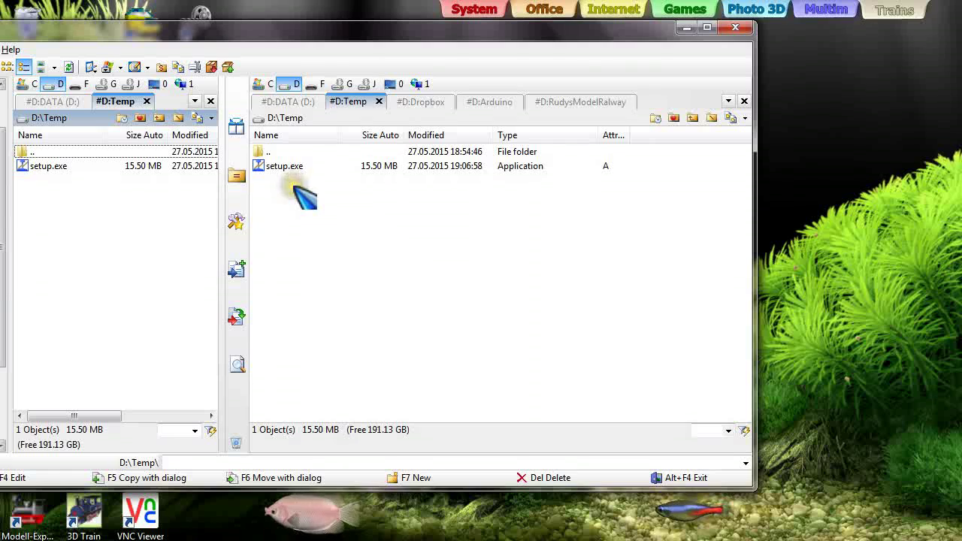
double_click(83, 332)
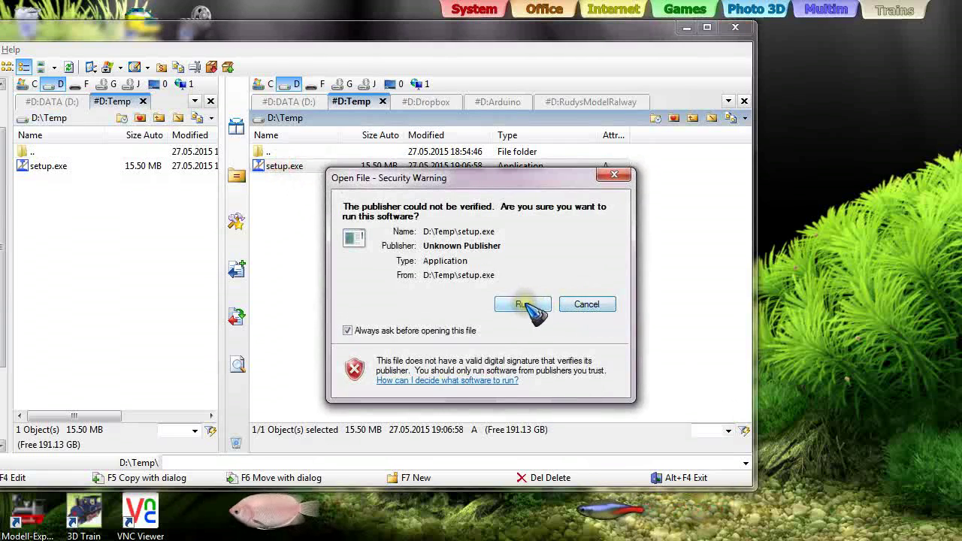
click(541, 303)
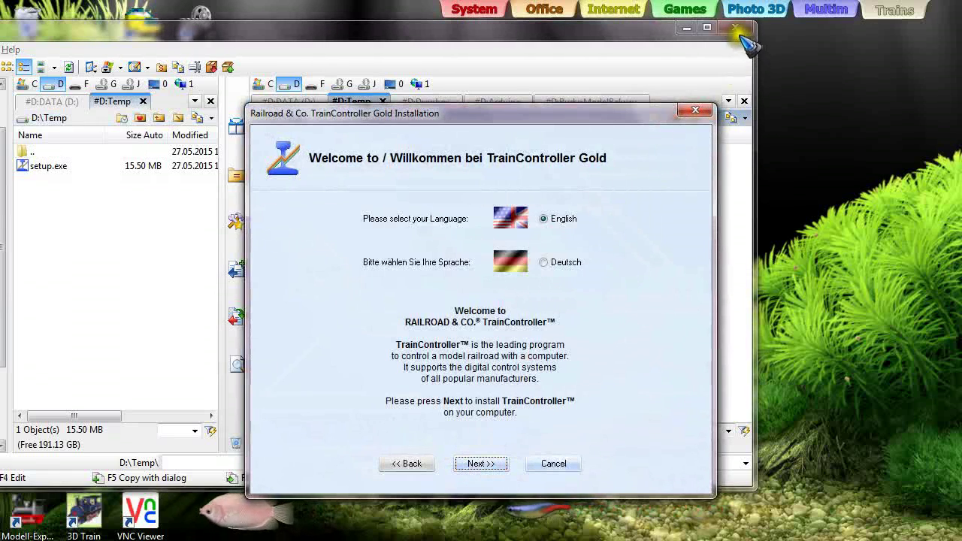
Close the file manager, get past the installer welcome page and accept the licence terms.
click(737, 30)
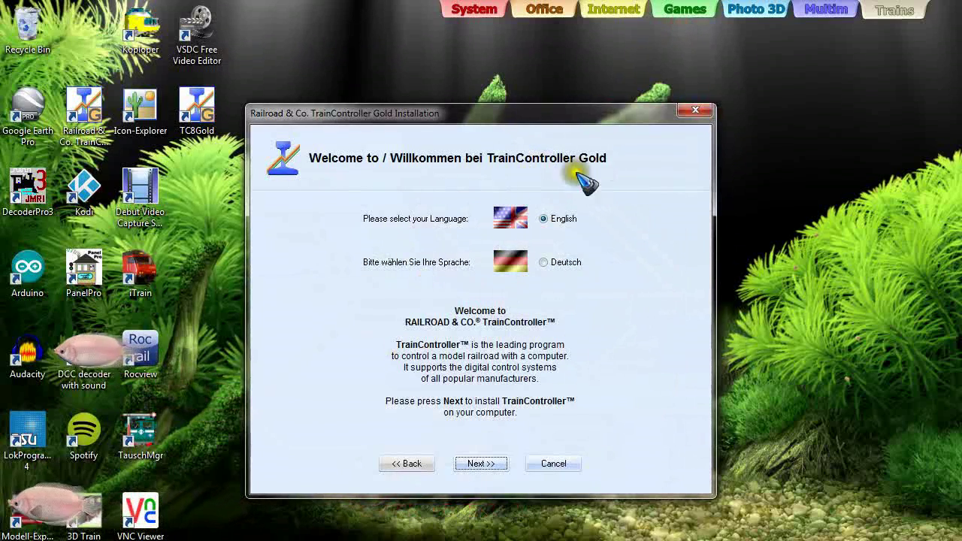
click(485, 463)
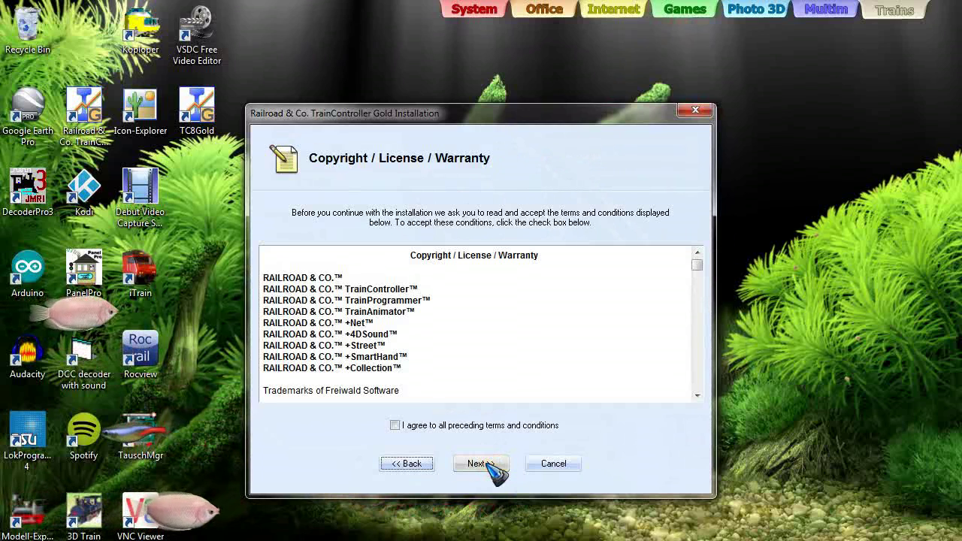
click(394, 426)
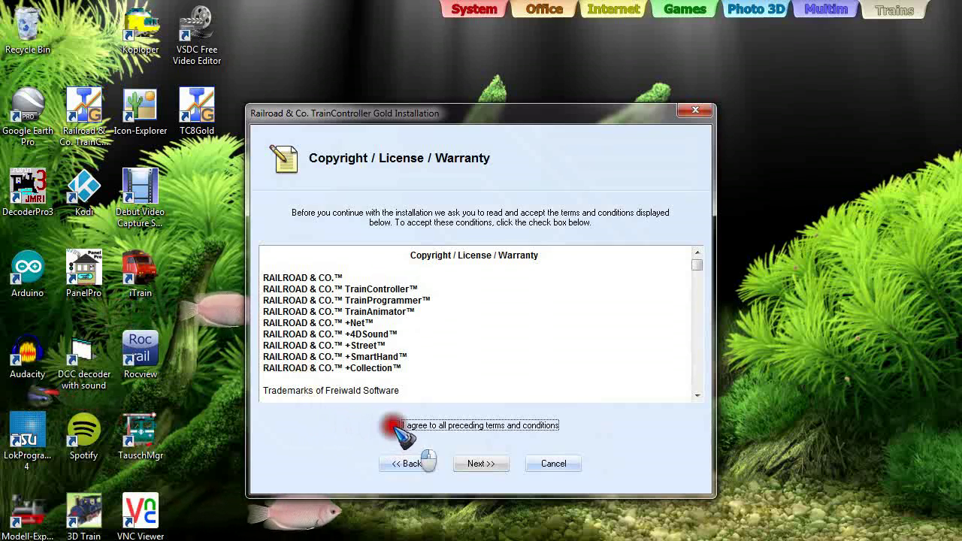
click(479, 464)
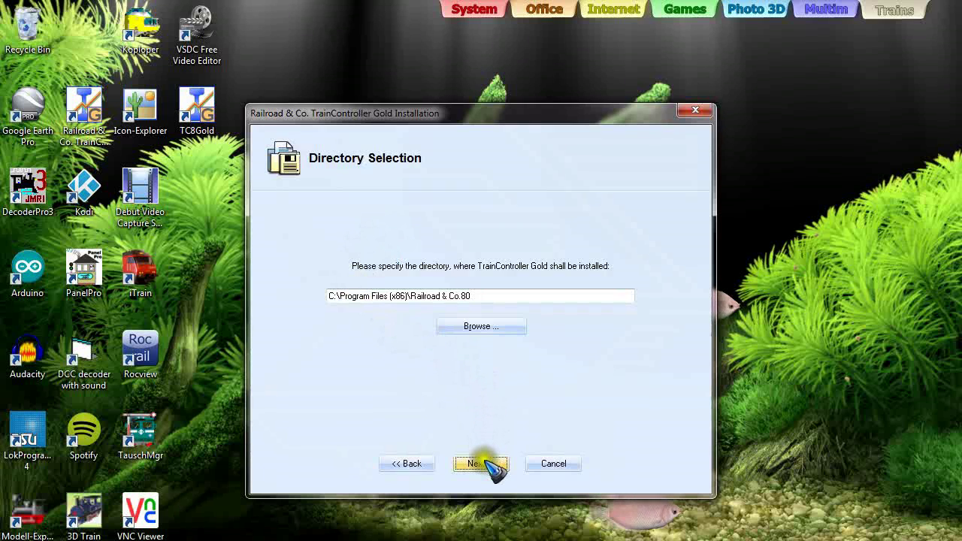
Install to C:\Program Files (x86)\Railroad & Co.80 with default shortcuts and finish the installer.
click(485, 464)
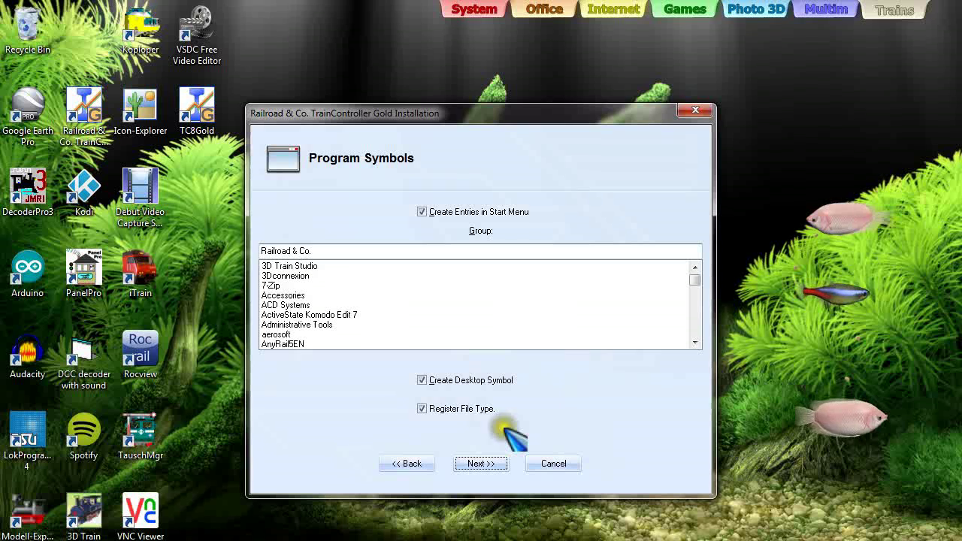
click(482, 467)
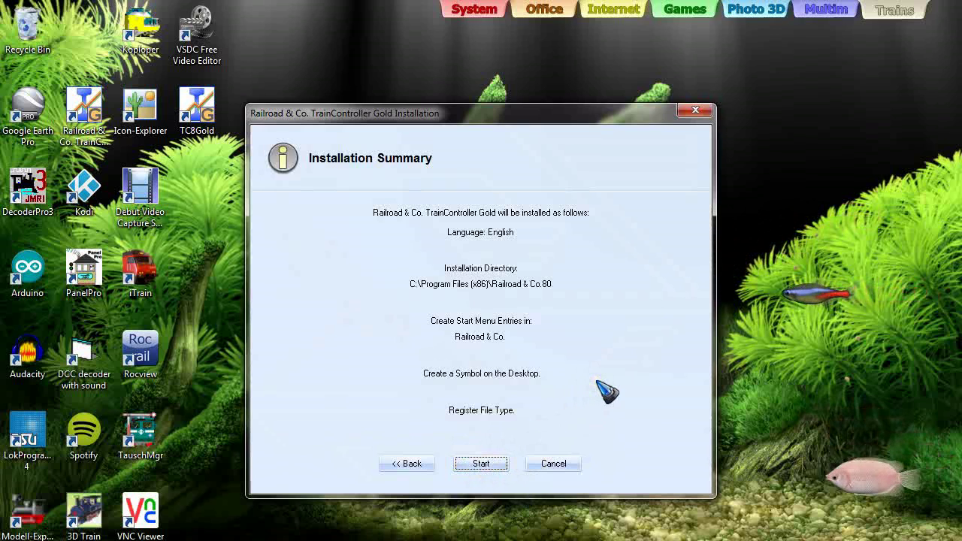
click(483, 463)
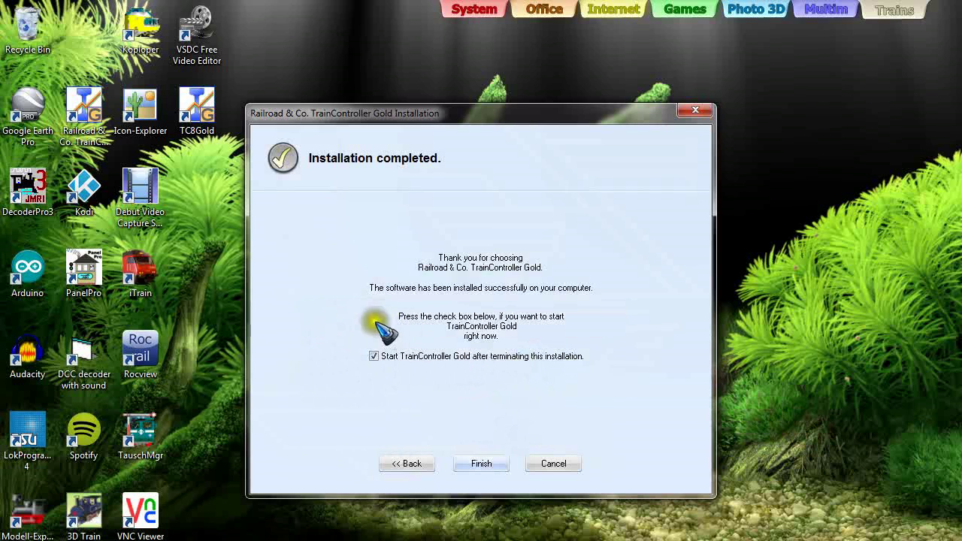
click(485, 464)
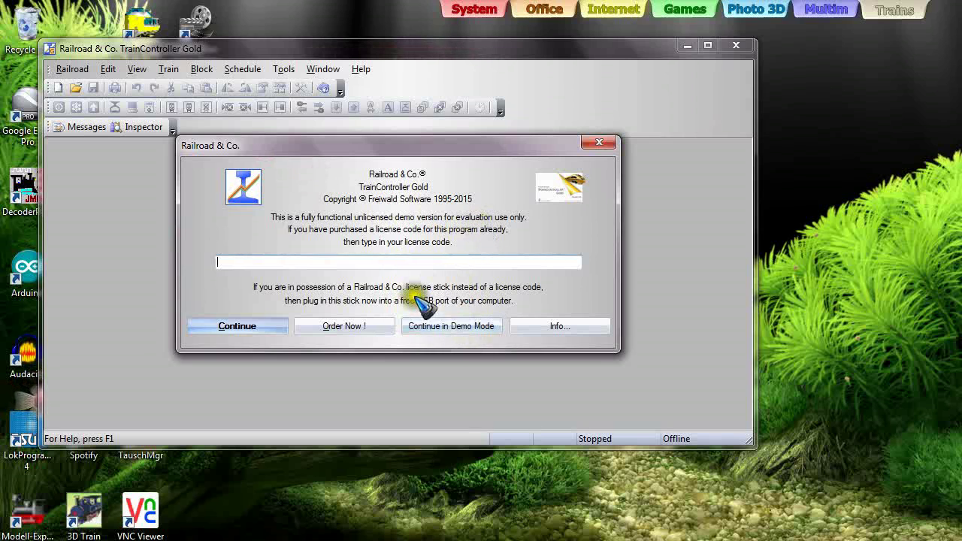
Choose Continue in Demo Mode at the licence prompt to open the DemoGold layout.
click(435, 328)
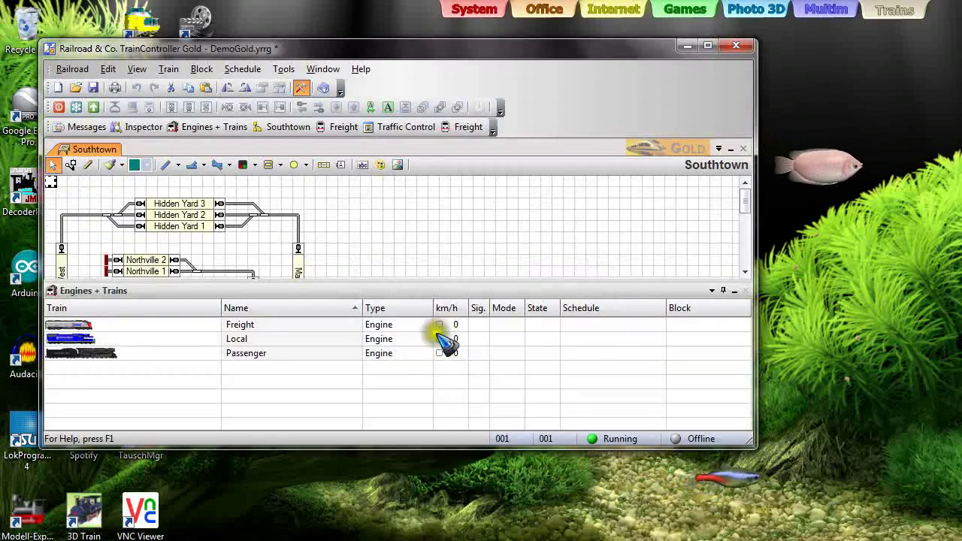
Move the TrainController window to the top-left and enlarge it to nearly fill the screen.
drag(229, 48, 194, 11)
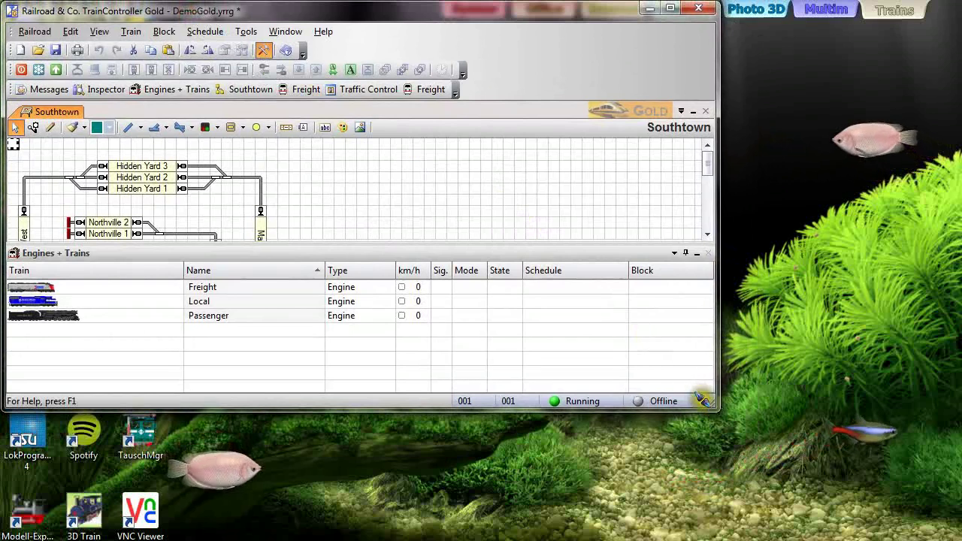
drag(719, 411, 952, 525)
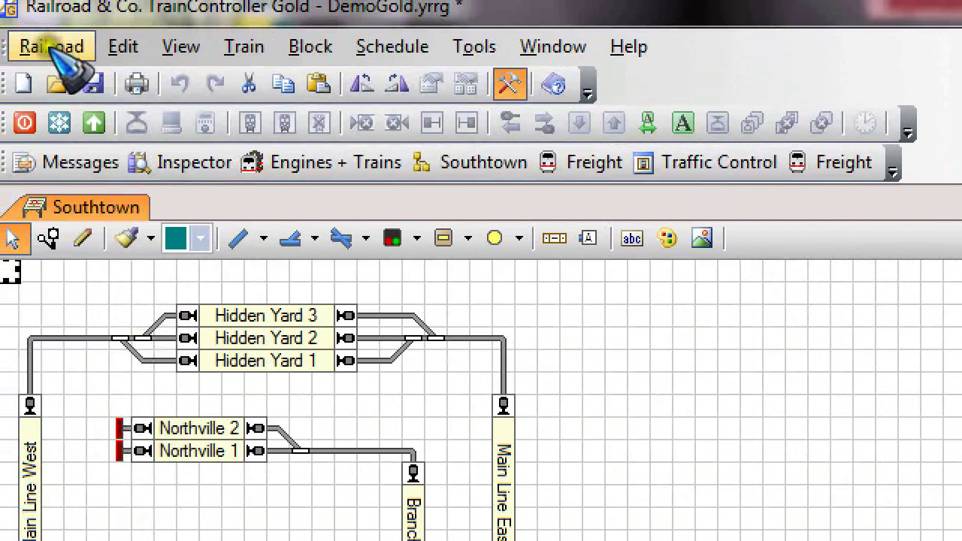
Open Railroad > Setup Digital Systems, add a new system and browse the supported-systems list.
click(53, 48)
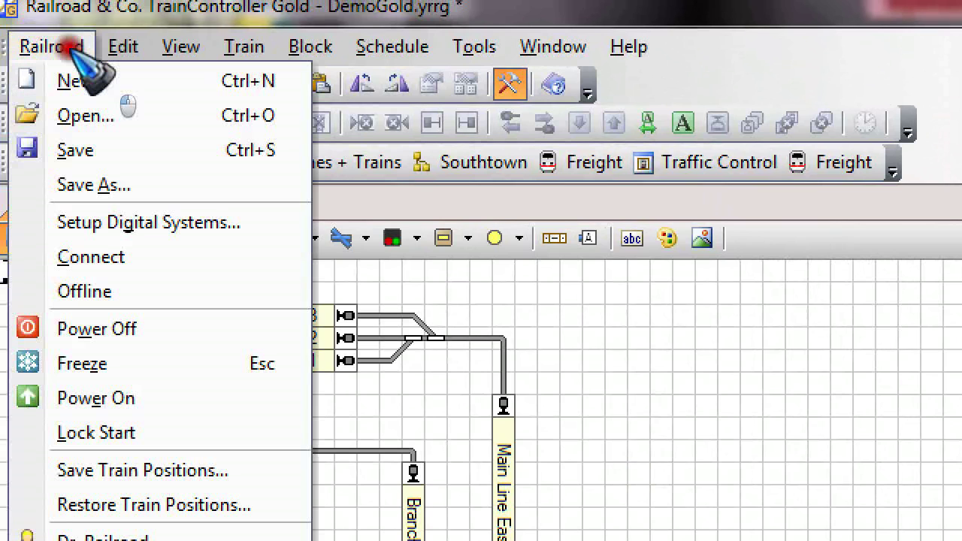
click(260, 226)
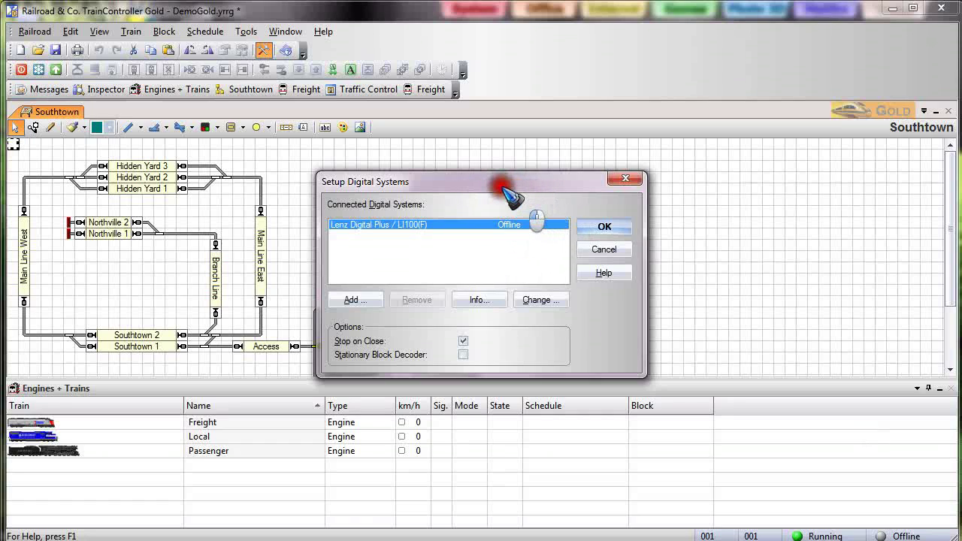
click(367, 298)
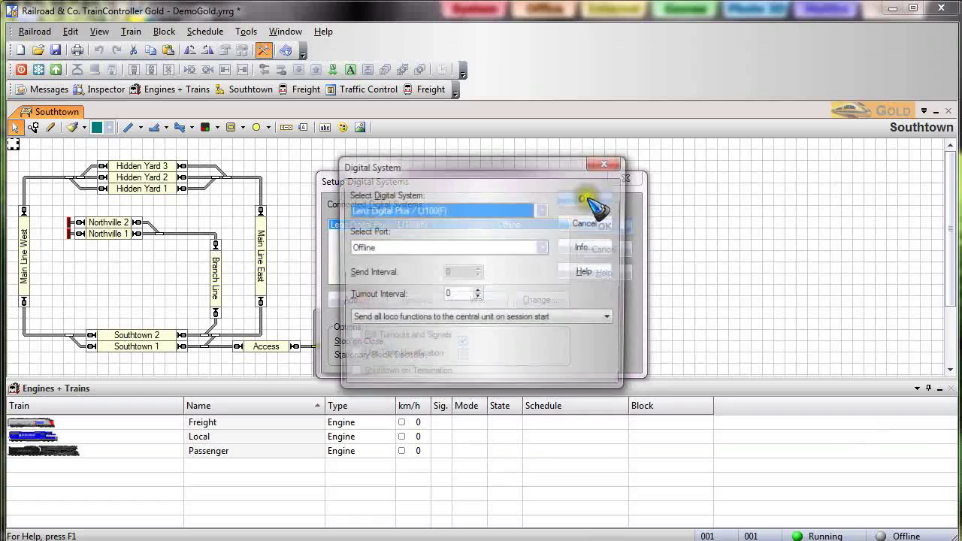
click(543, 211)
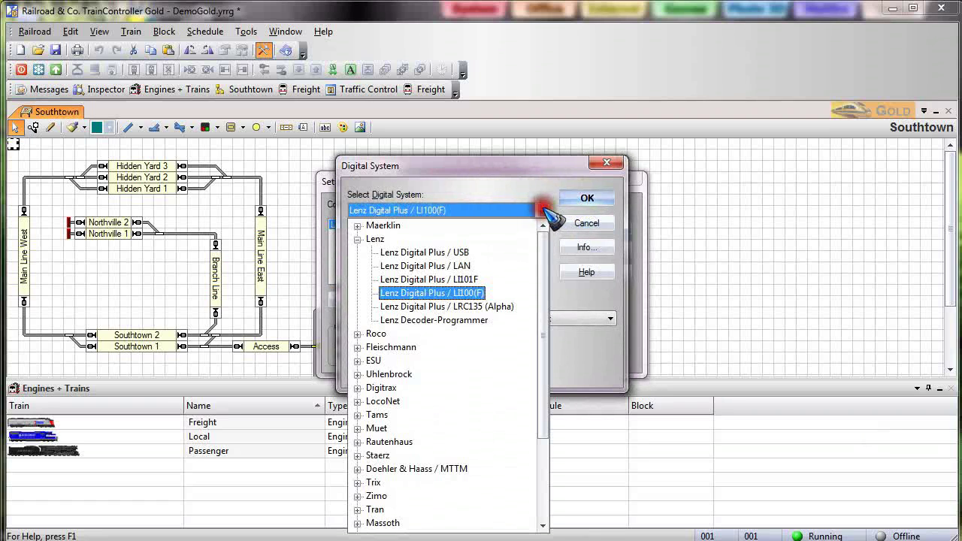
click(357, 240)
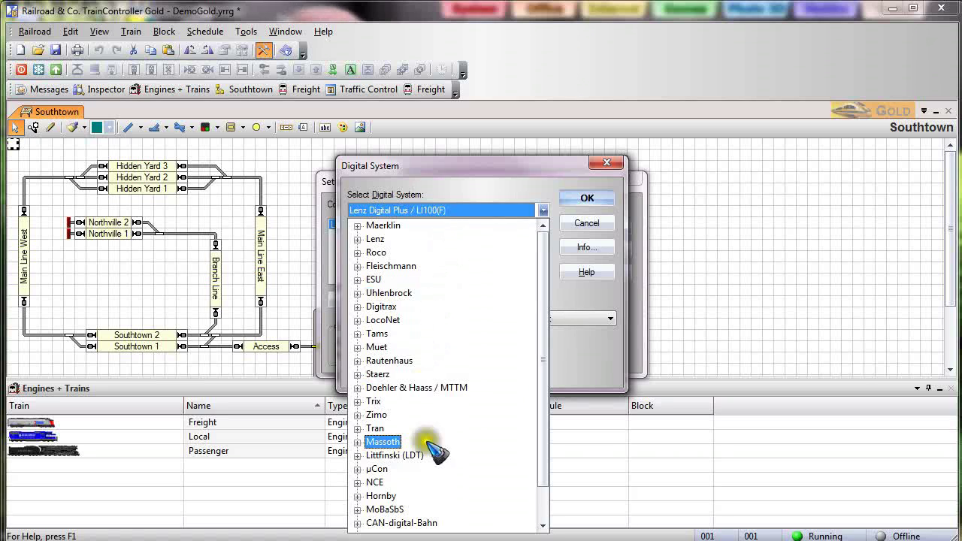
drag(473, 167, 517, 130)
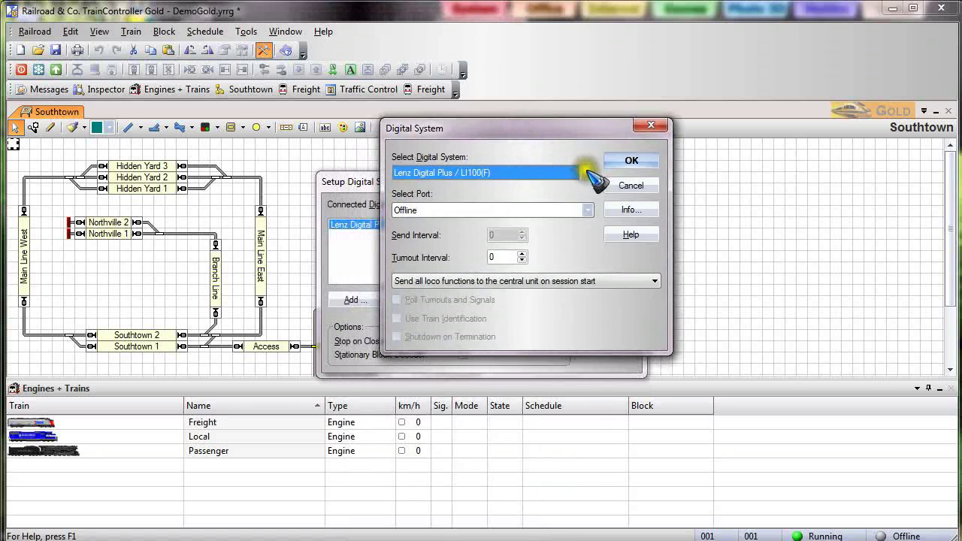
Add ESU ECoS at IP 10.0.0.4, remove the Lenz Digital Plus entry and apply to go online.
click(586, 173)
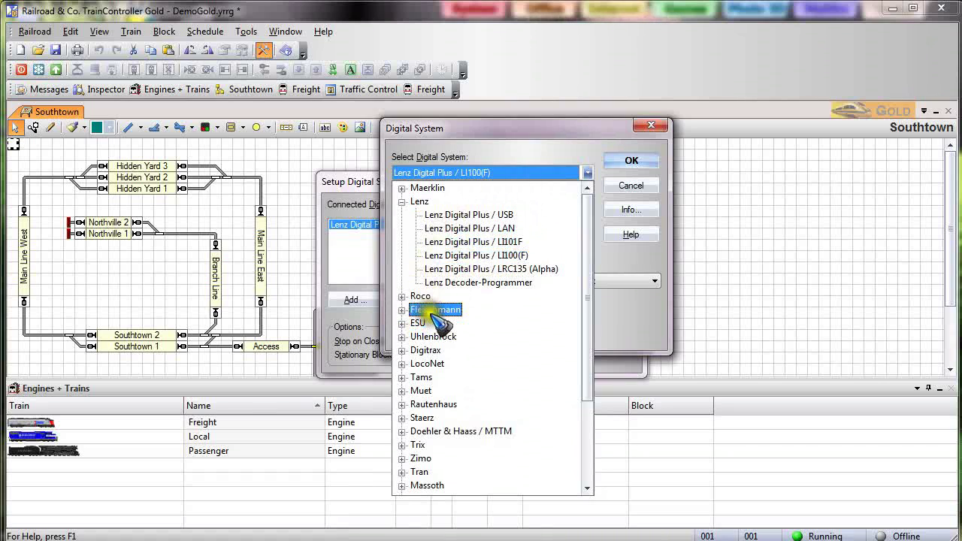
click(402, 323)
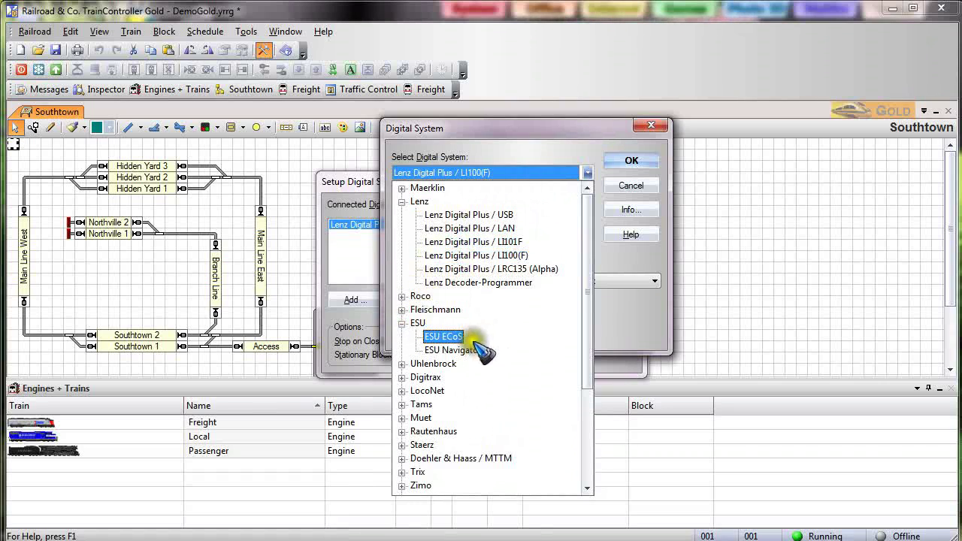
click(440, 338)
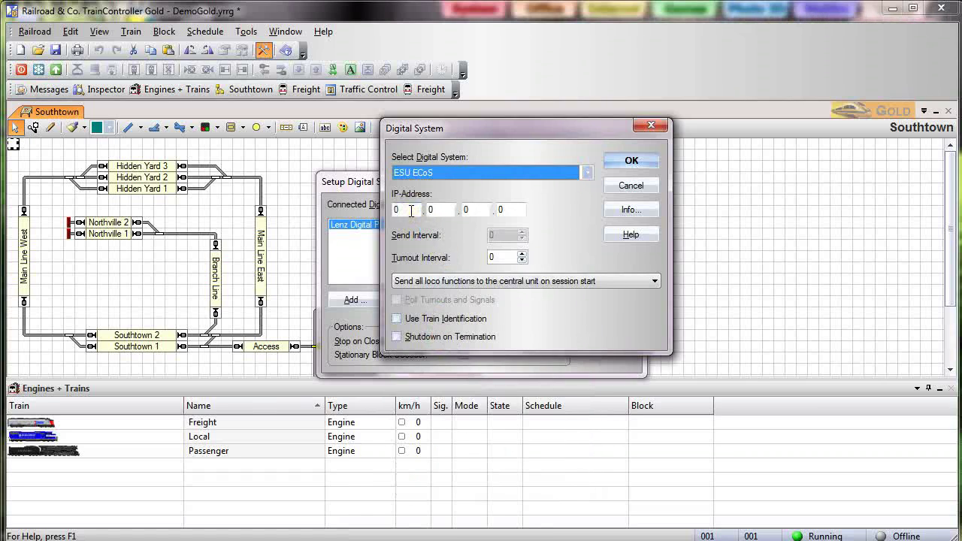
click(411, 211)
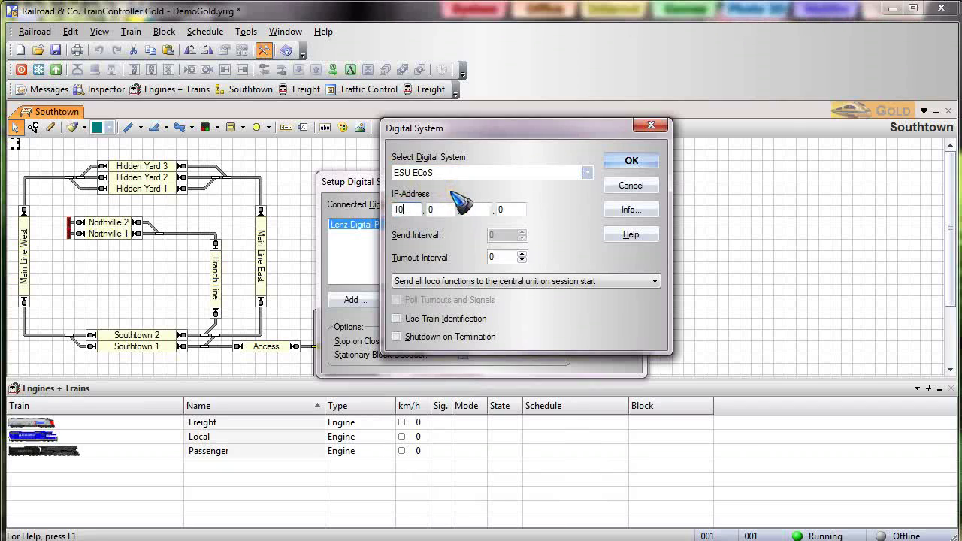
click(501, 206)
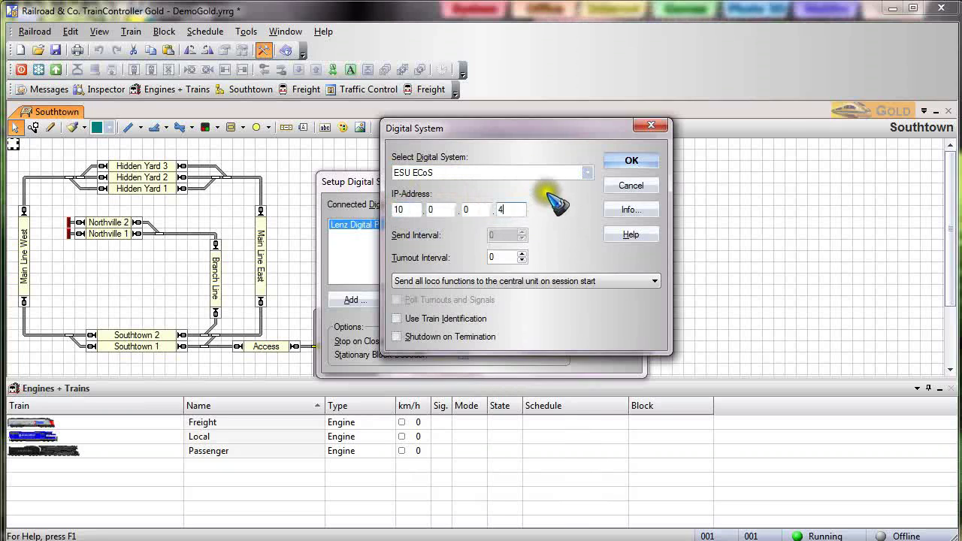
click(630, 160)
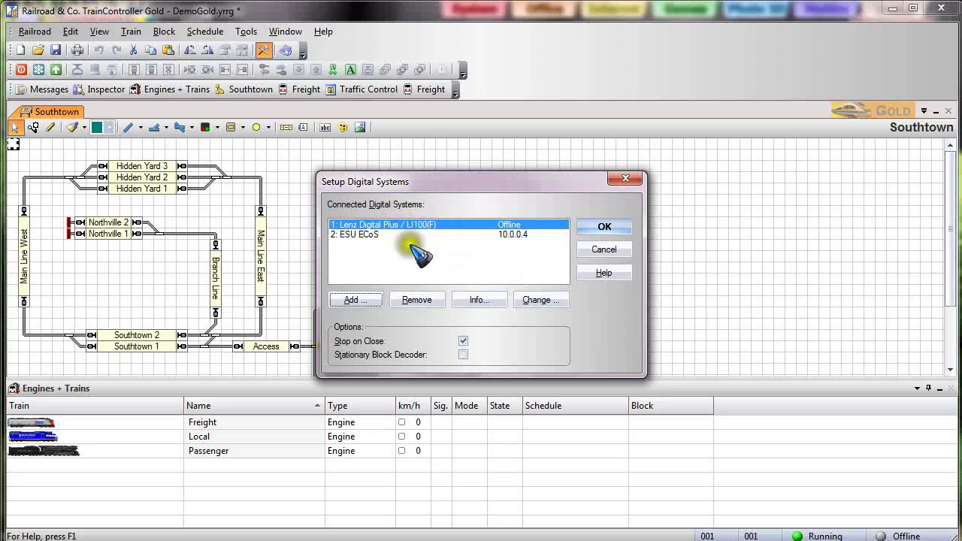
click(414, 300)
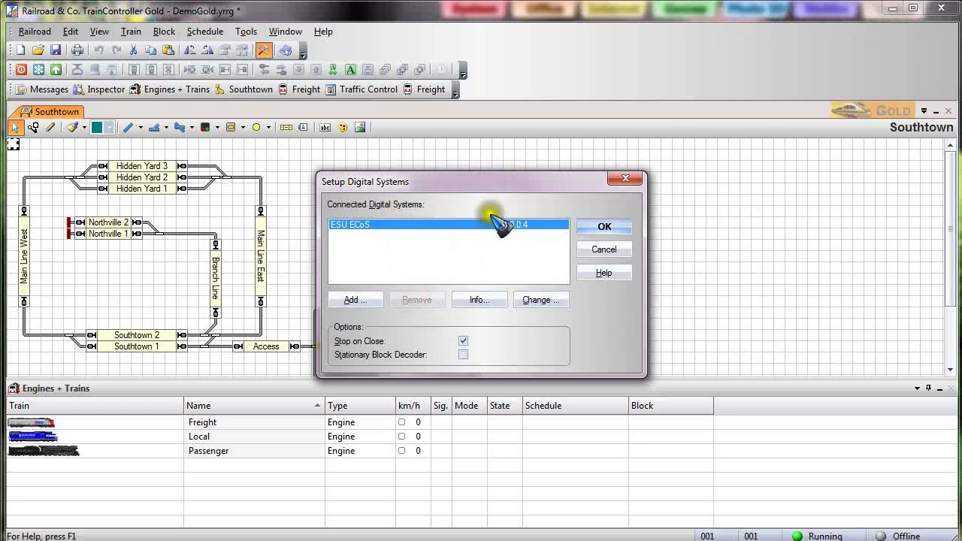
click(606, 227)
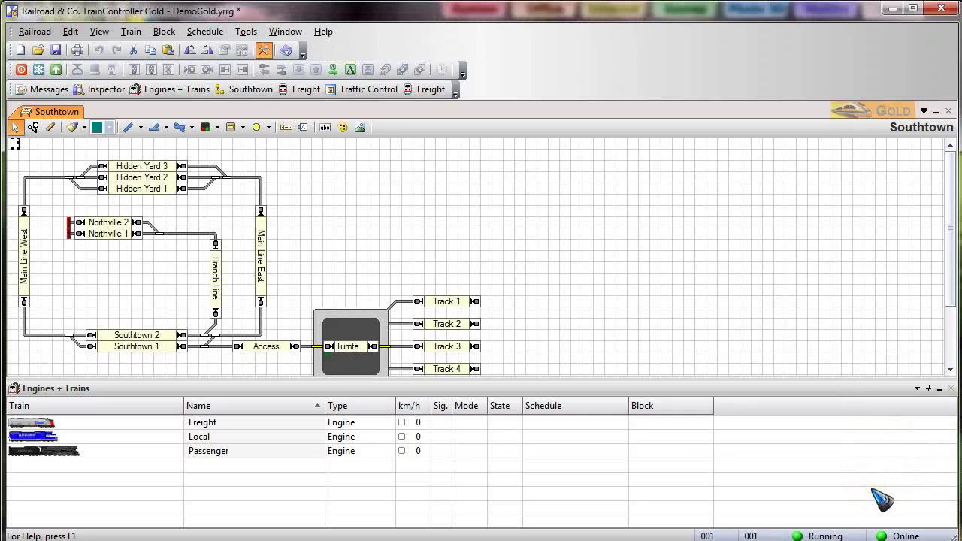
Toggle ECoS track power on and off twice, finishing with power off.
click(881, 500)
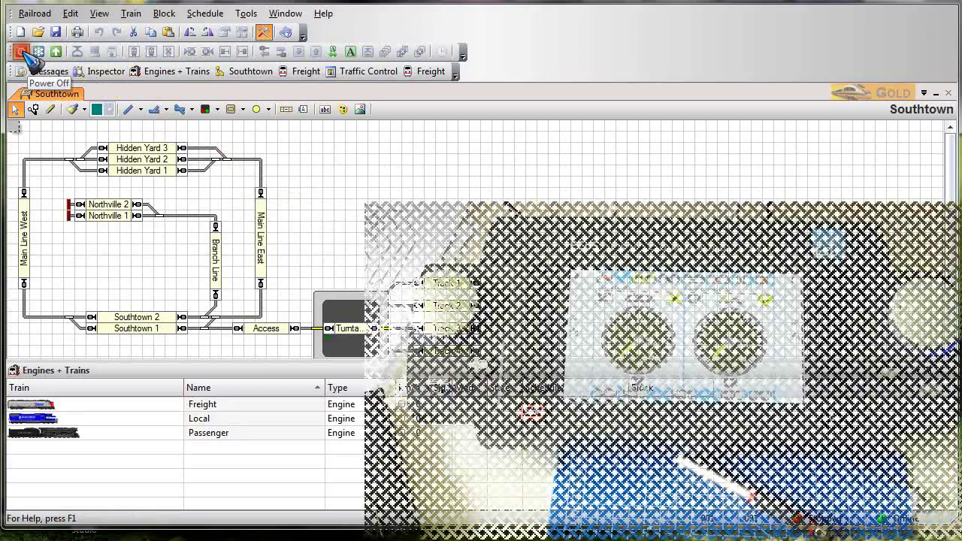
click(56, 51)
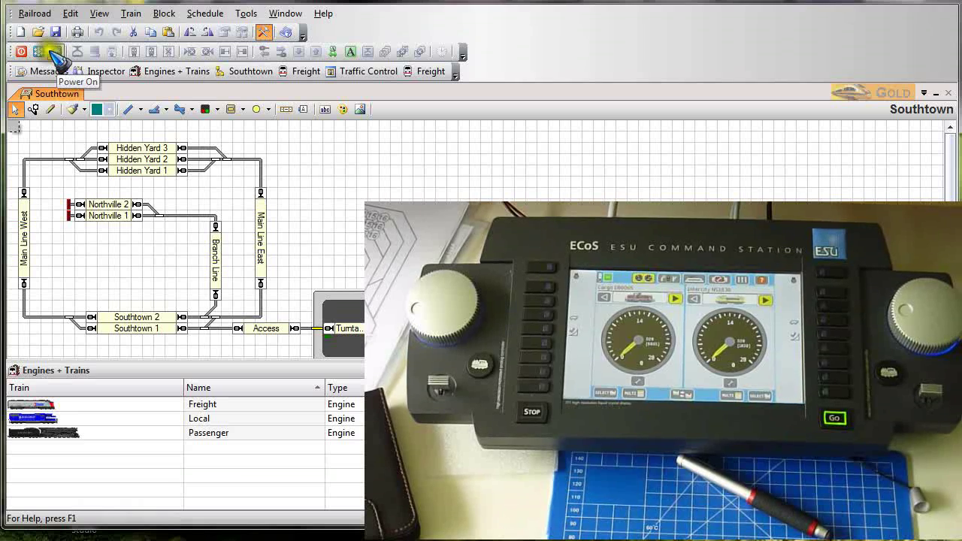
click(21, 51)
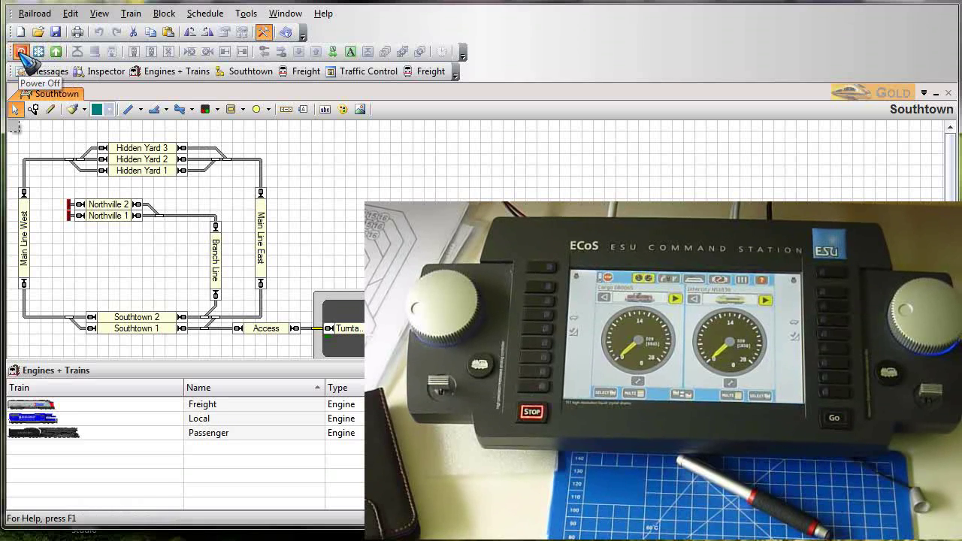
click(55, 51)
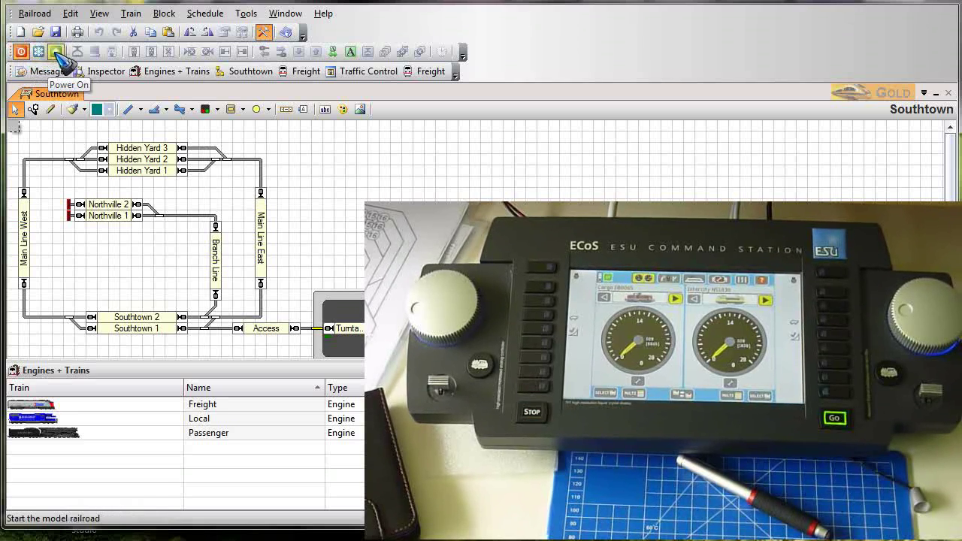
click(21, 51)
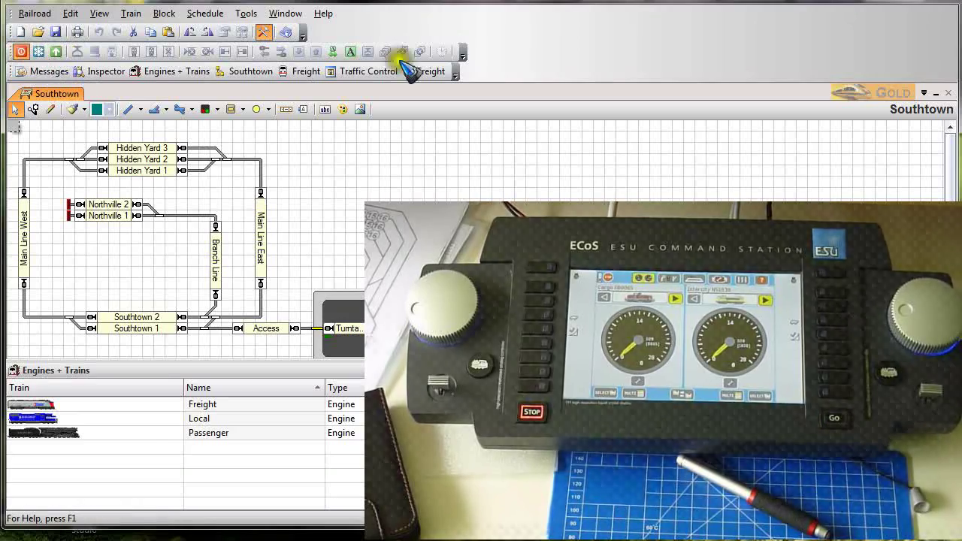